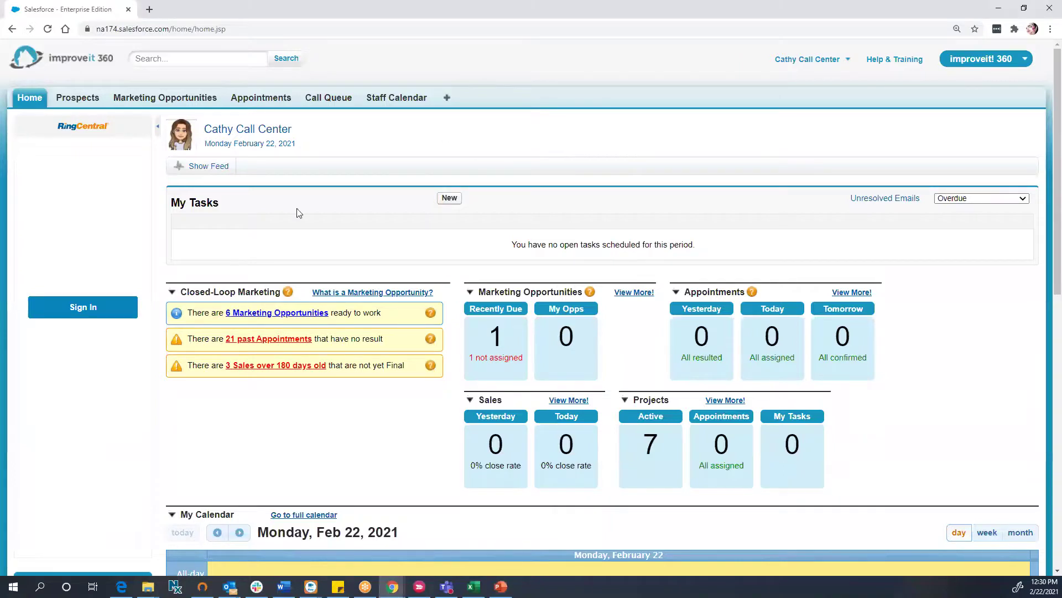
Step: Search for the existing prospect by last name and start a new appointment from the matching record
scroll(78, 272, "down", 5)
left_click(77, 328)
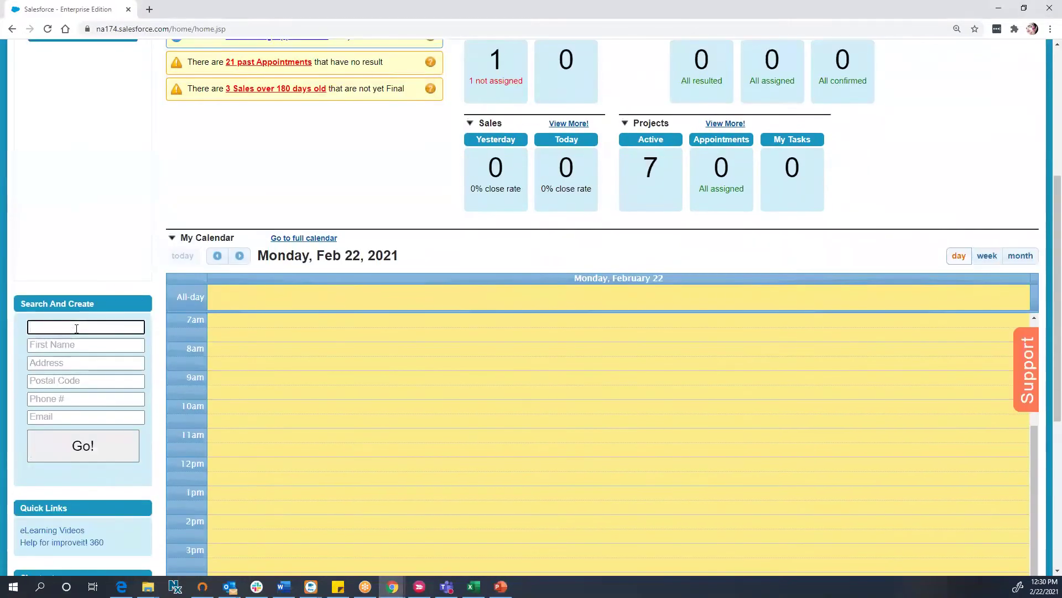
type("Williams")
key("Return")
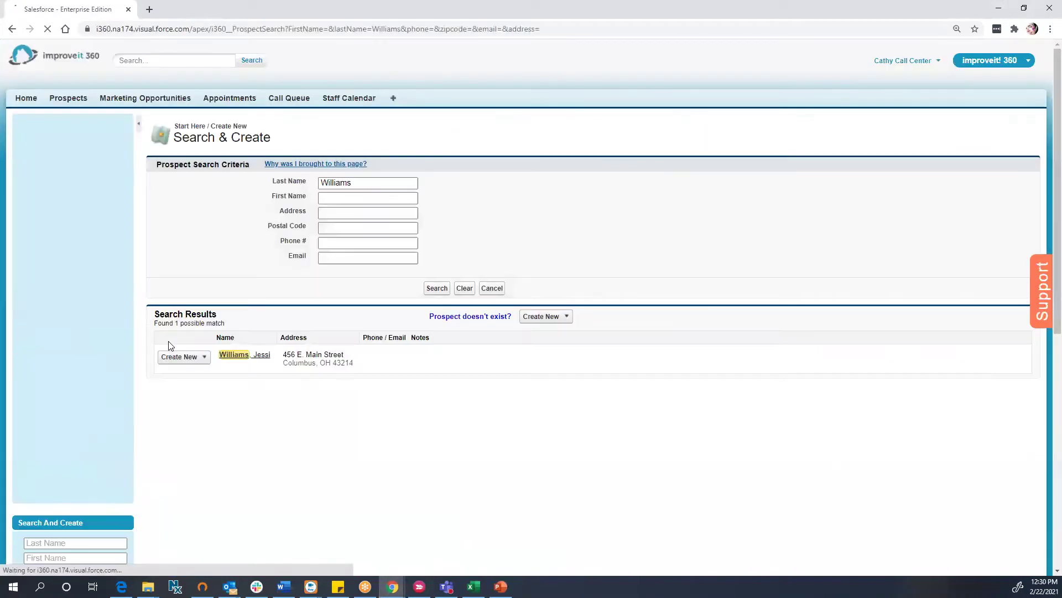
left_click(199, 358)
left_click(185, 389)
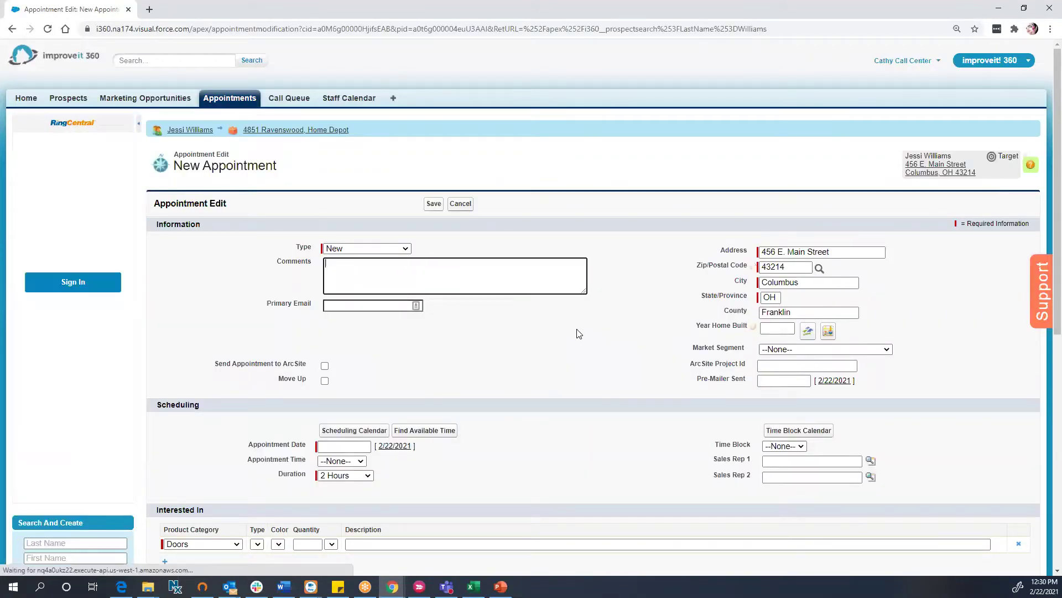
Step: Enable Send Appointment to ArcSite on the new appointment
scroll(579, 333, "down", 1)
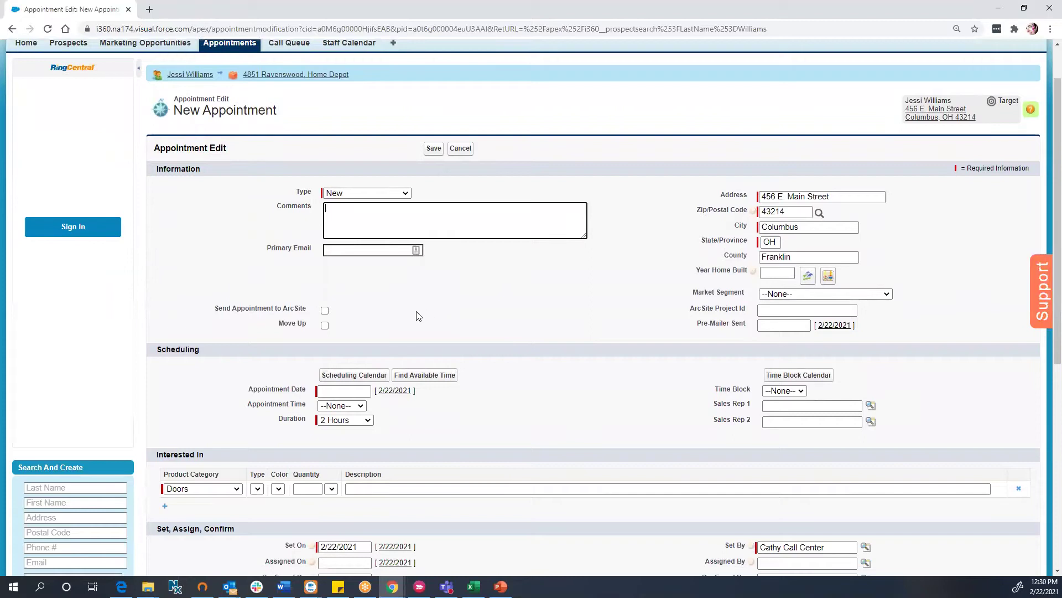
left_click(324, 310)
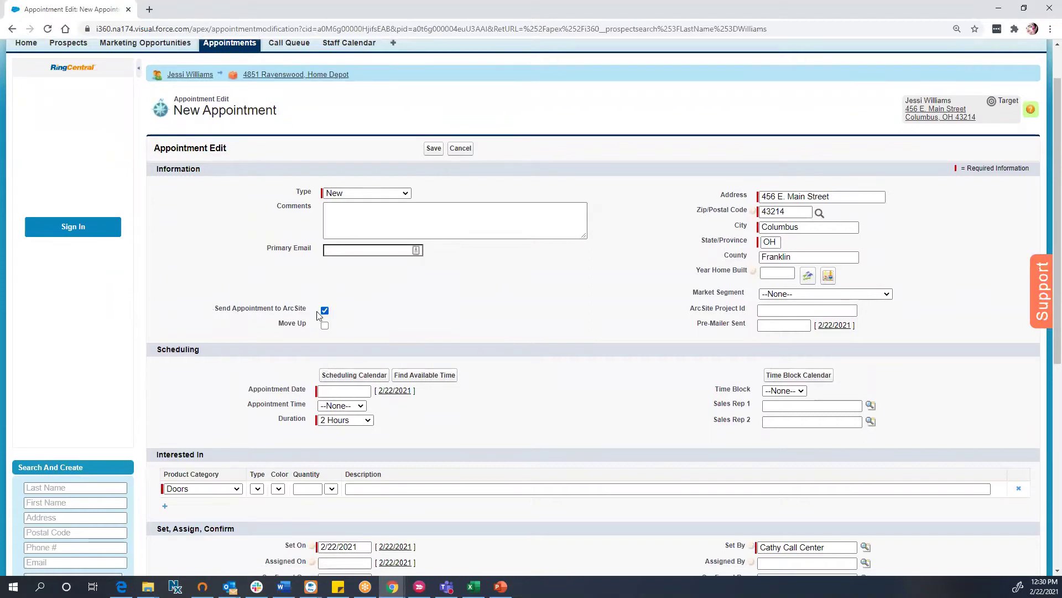
left_click_drag(213, 309, 311, 314)
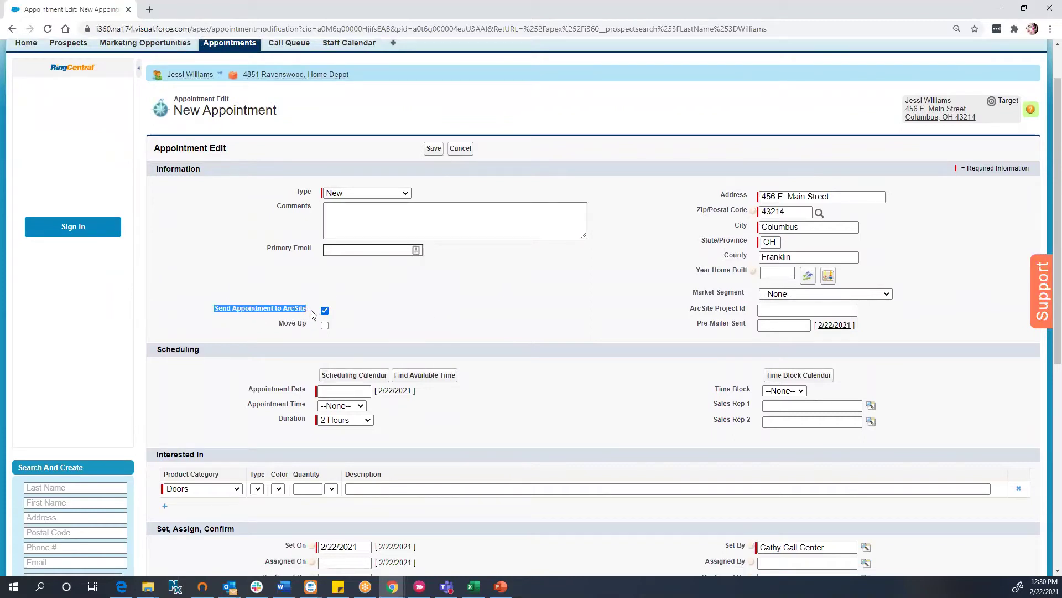
left_click(311, 315)
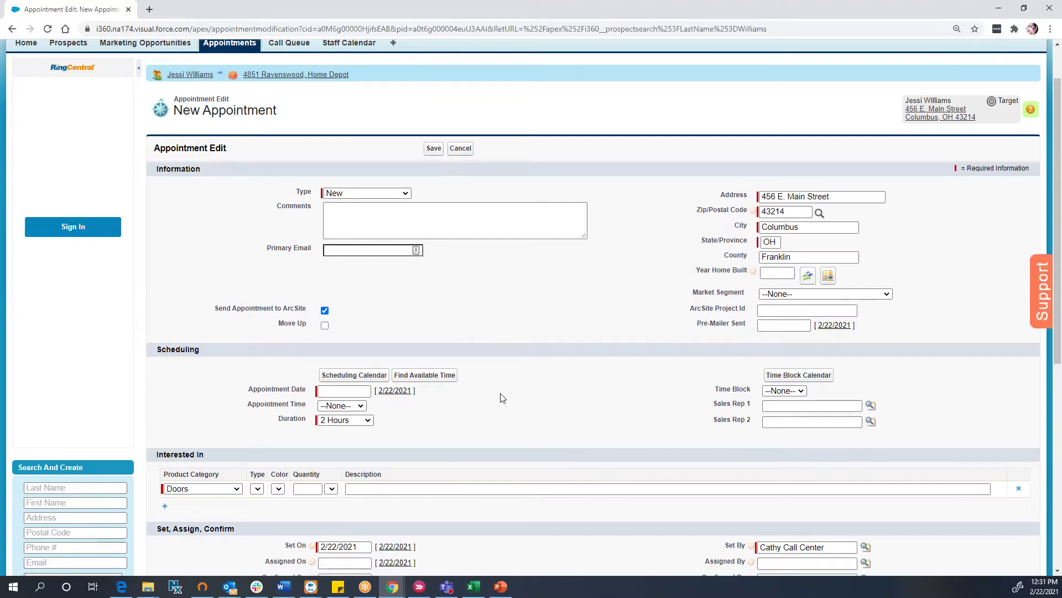
Step: Schedule the appointment for 2/22/2021 at 1:00 PM
left_click(383, 390)
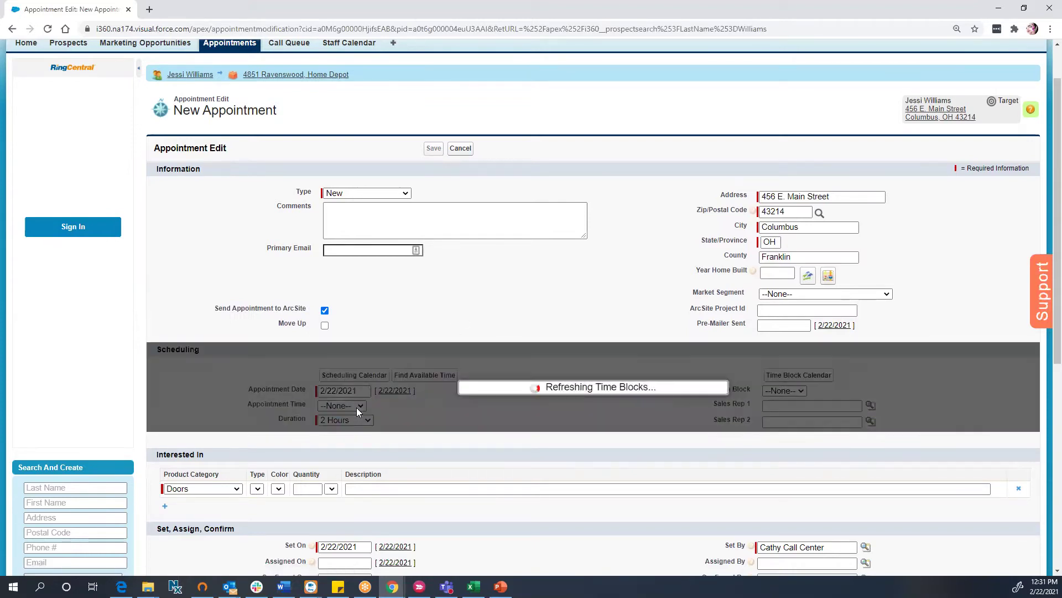
left_click(357, 408)
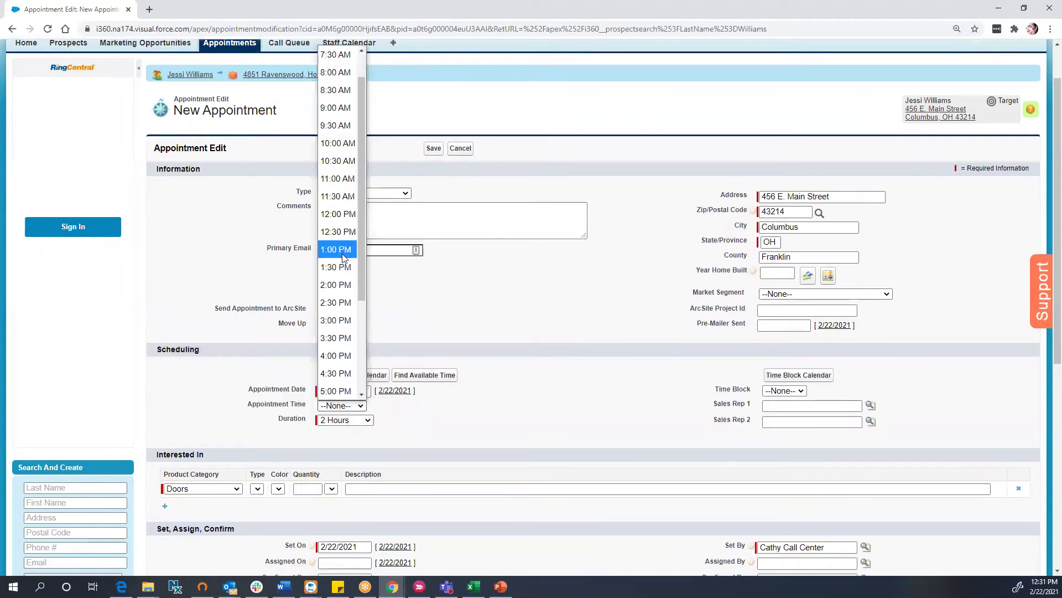
left_click(336, 250)
Step: Look up and assign the recently viewed staff member as Sales Rep 1, and save the appointment
scroll(409, 533, "down", 1)
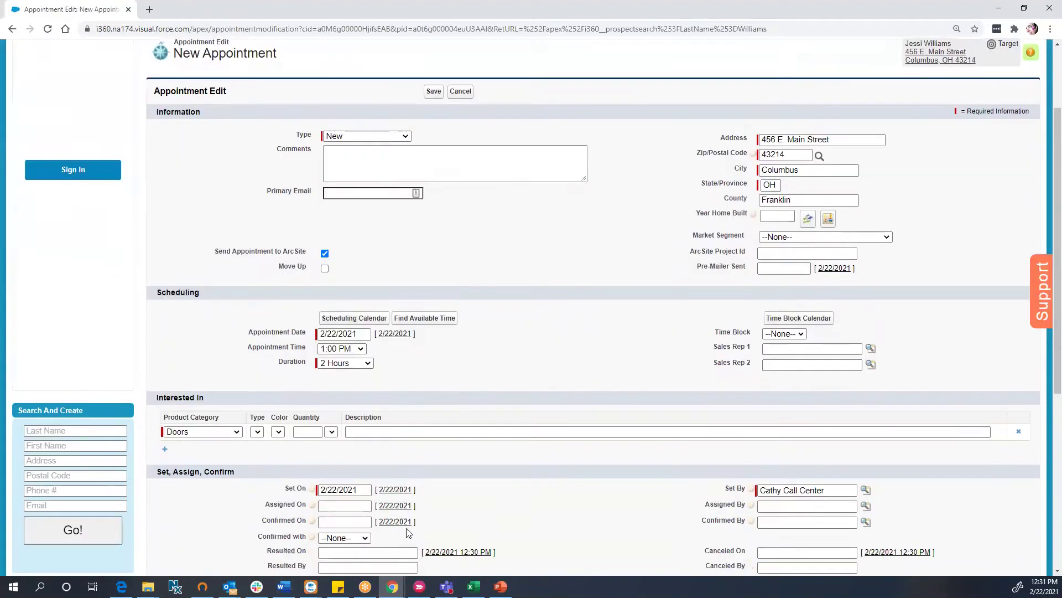
scroll(409, 532, "down", 1)
left_click(779, 293)
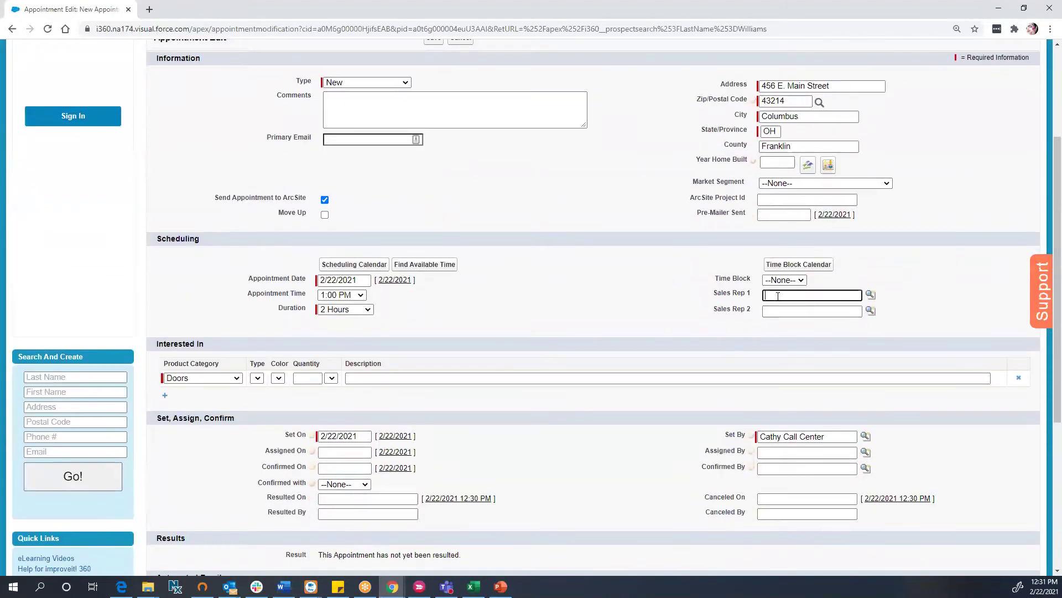
left_click(869, 296)
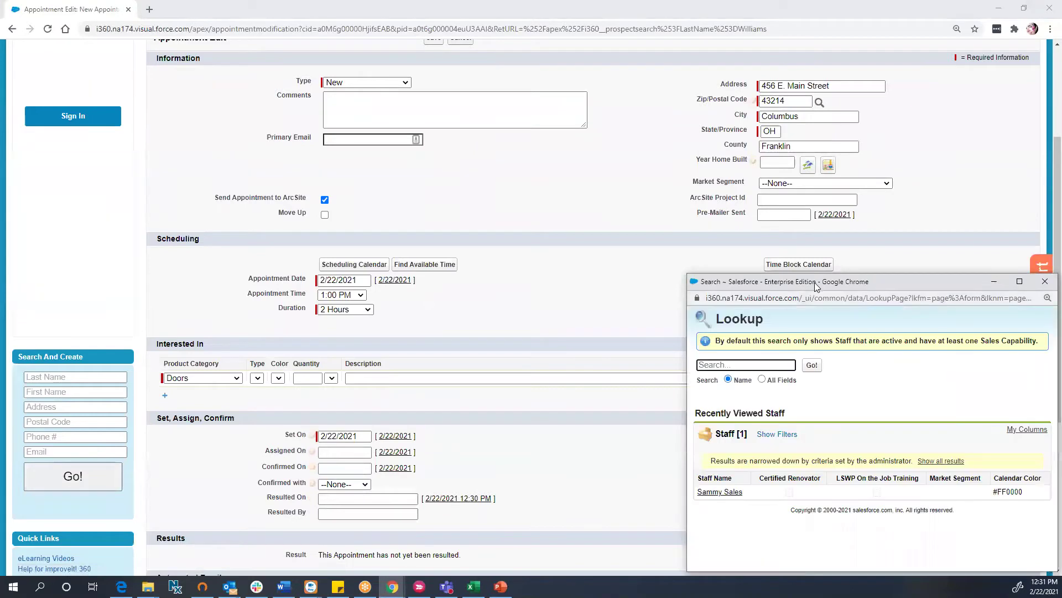
left_click(719, 491)
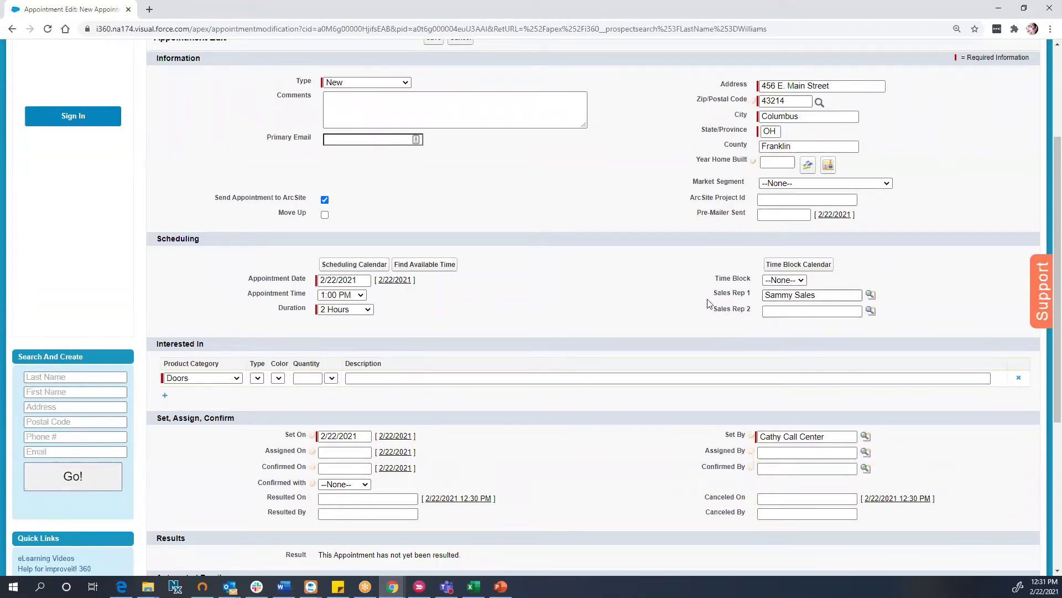
scroll(567, 330, "down", 5)
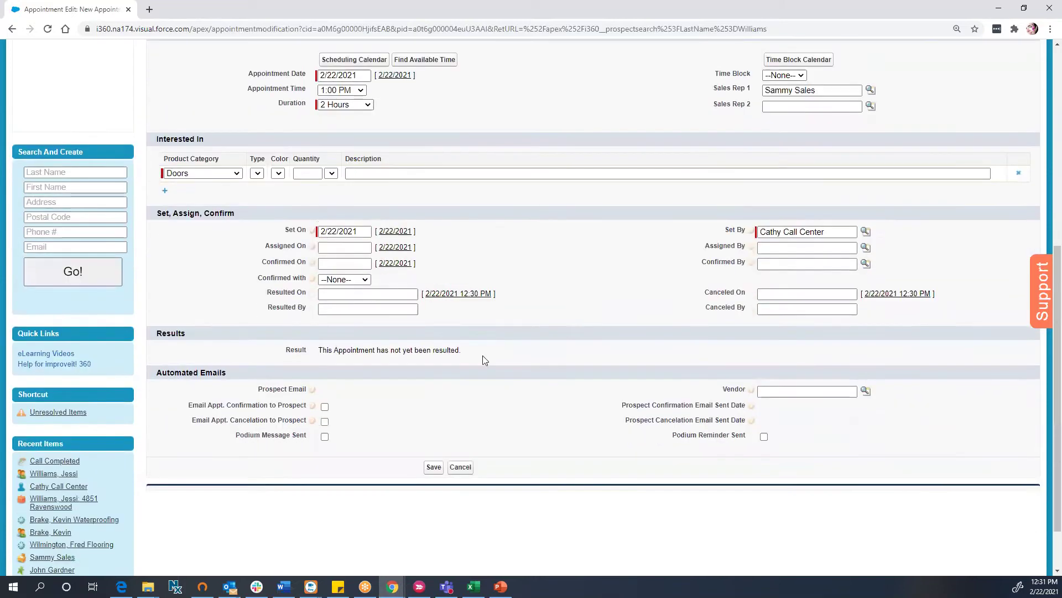
left_click(434, 401)
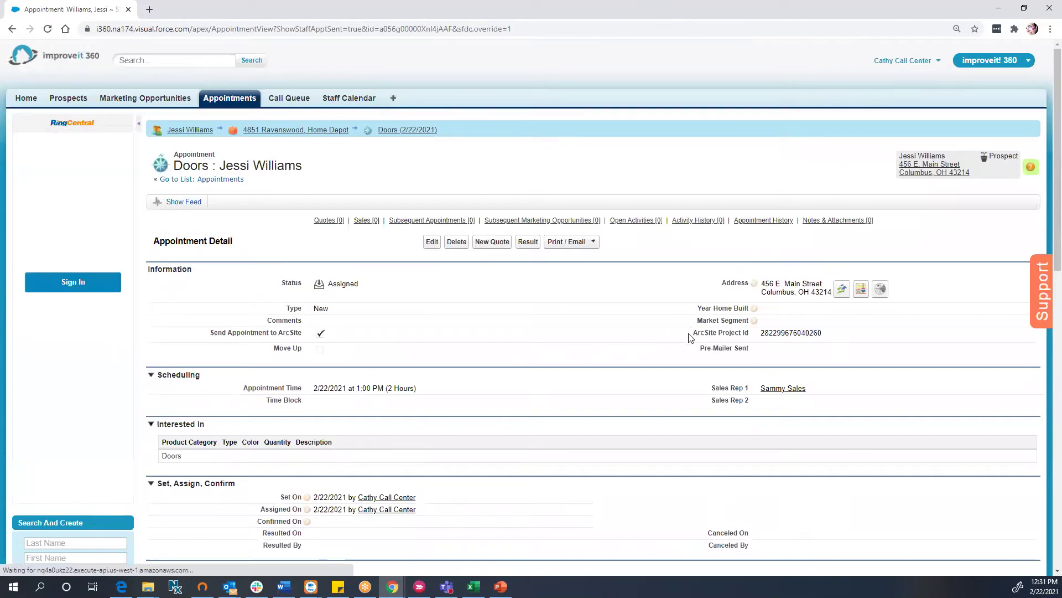
Step: Examine the ArcSite Project Id on the saved appointment
left_click_drag(692, 333, 754, 335)
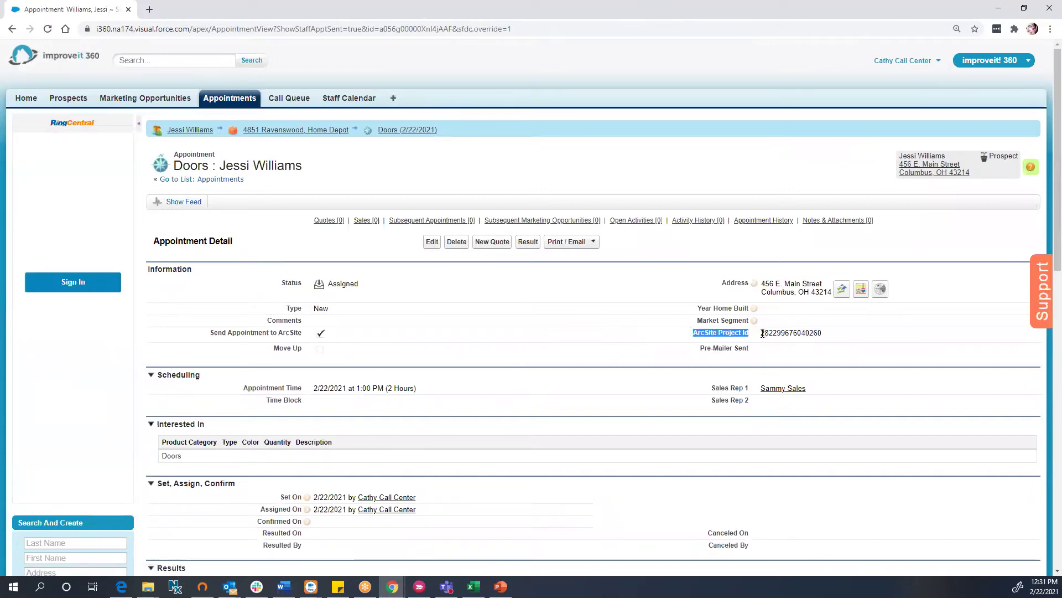
left_click(828, 338)
left_click(246, 104)
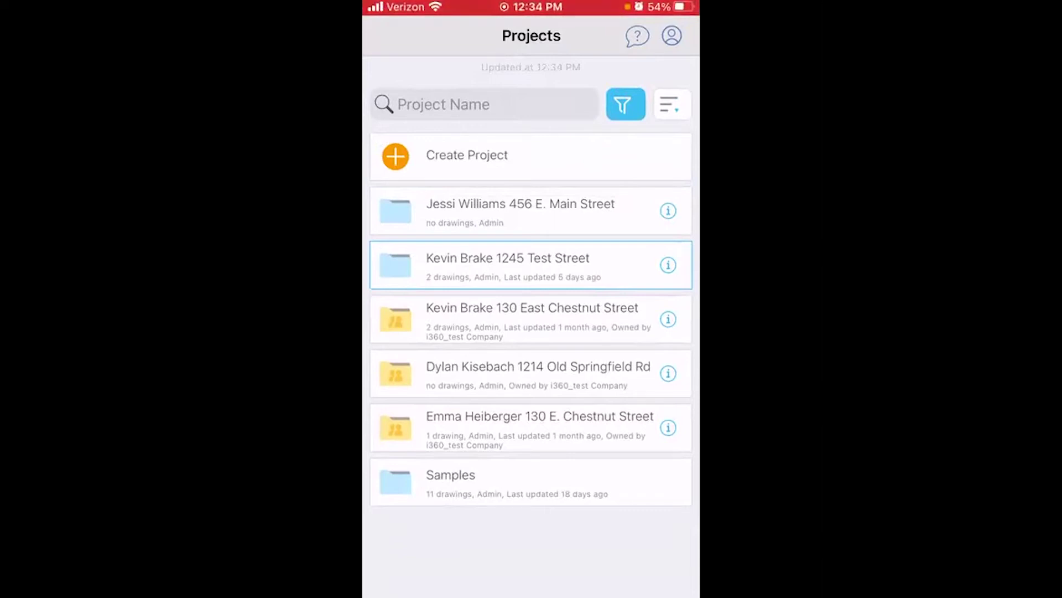
Step: Switch to ArcSite, create a drawing in the prospect's project and outline an L-shaped room with continuous walls
left_click(521, 211)
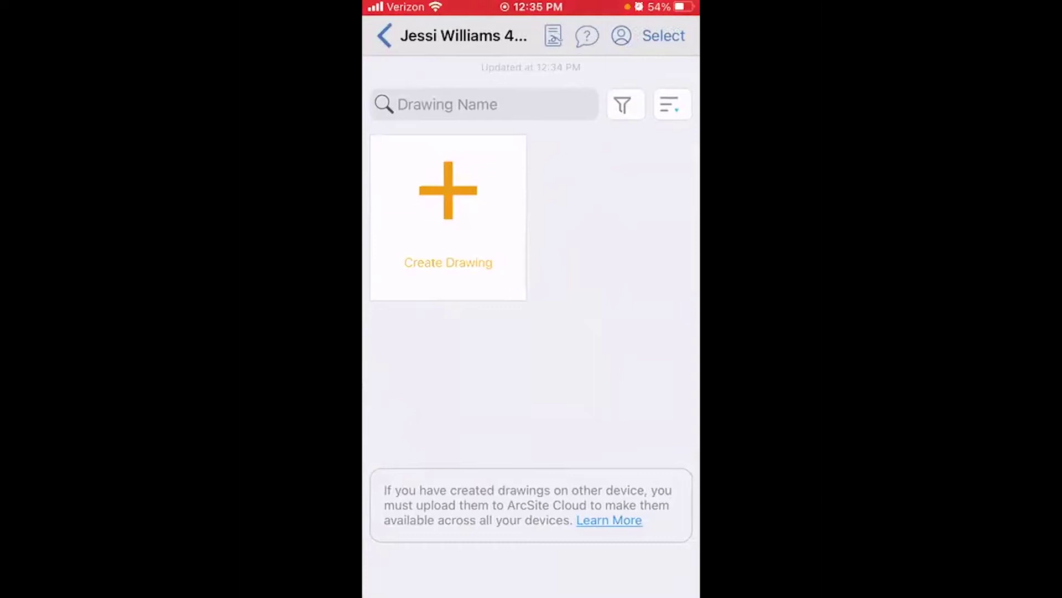
left_click(448, 216)
left_click(678, 177)
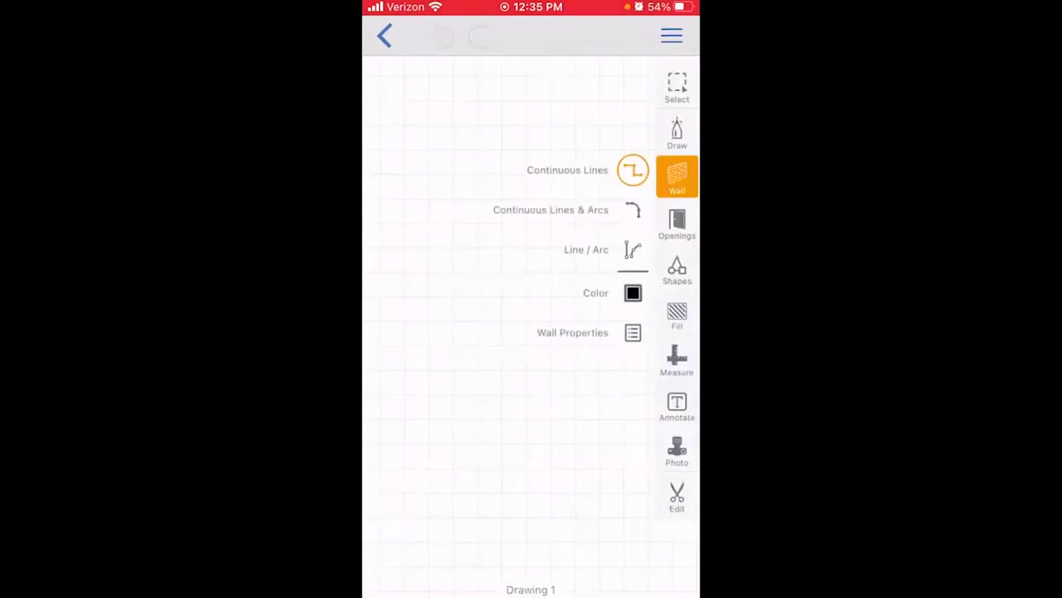
left_click_drag(386, 173, 588, 173)
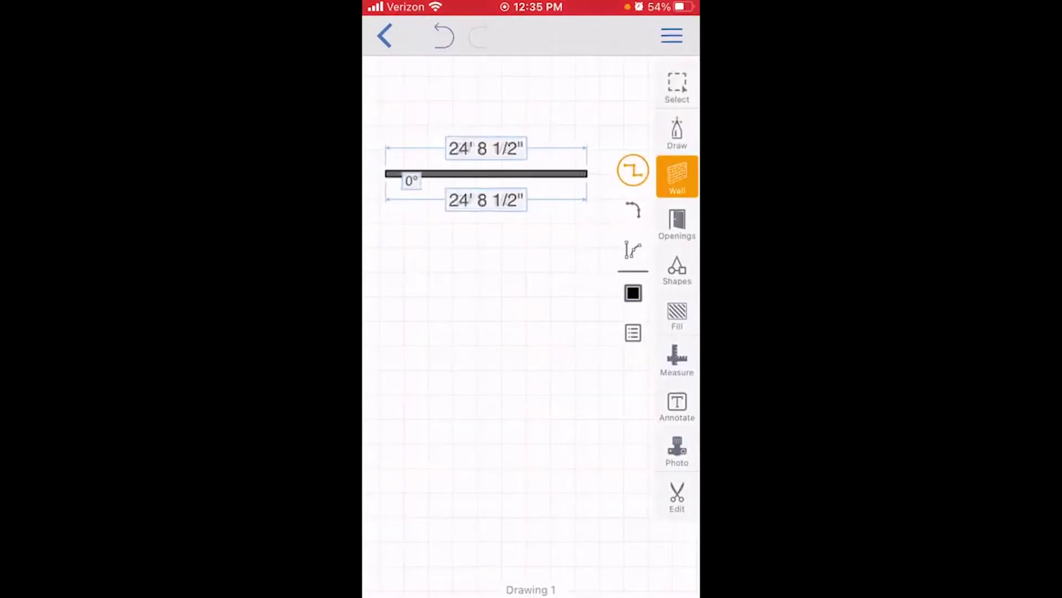
mouse_move(385, 173)
left_mouse_down()
mouse_move(386, 364)
mouse_move(523, 365)
left_mouse_up()
left_click_drag(522, 365, 523, 457)
mouse_move(523, 457)
left_mouse_down()
mouse_move(613, 457)
mouse_move(613, 173)
left_mouse_up()
Step: Insert a Double Door into the short horizontal wall, about 6' 9 1/2" from the left wall's inner face
left_click(677, 224)
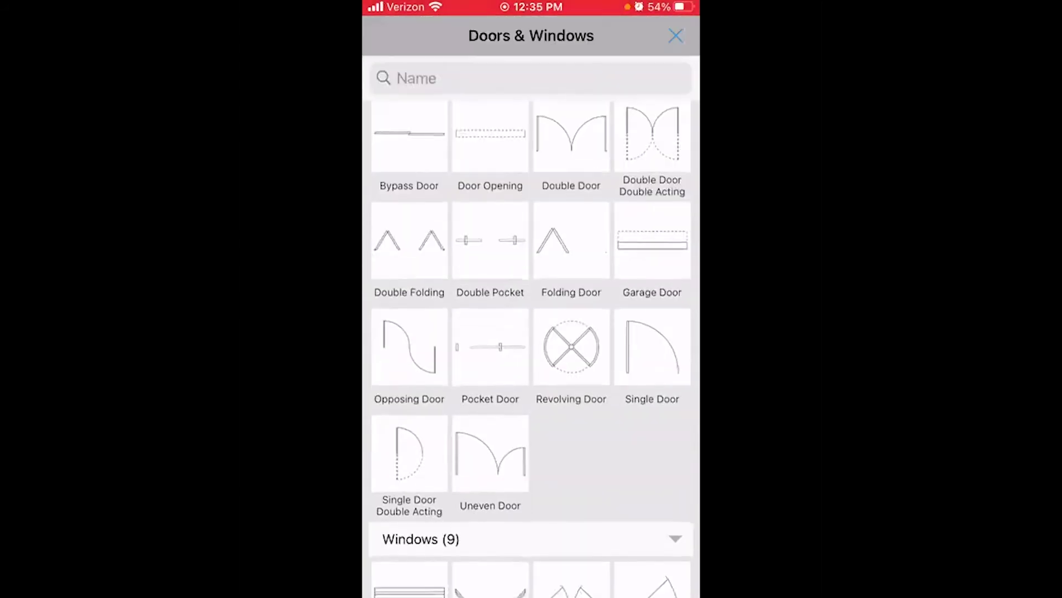
left_click(571, 137)
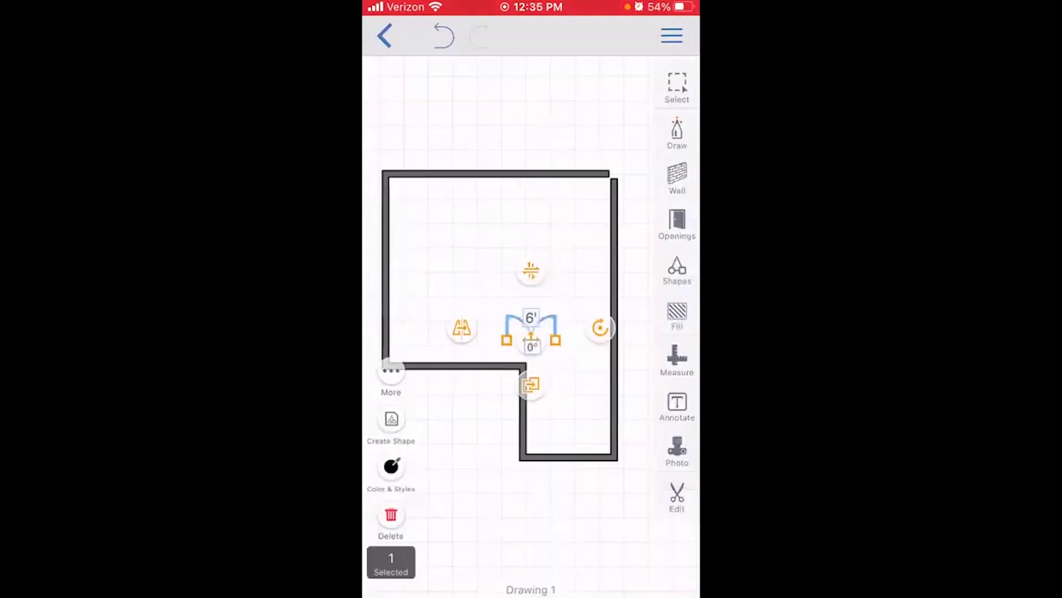
left_click_drag(531, 339, 468, 365)
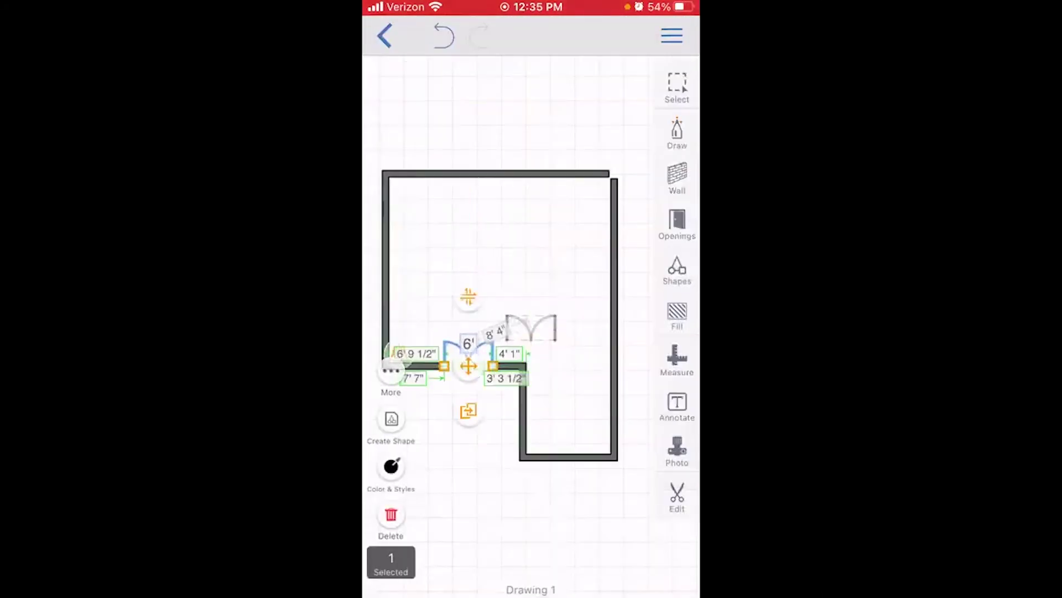
Step: Upload Drawing 1 to the ArcSite cloud as version V1
left_click(672, 36)
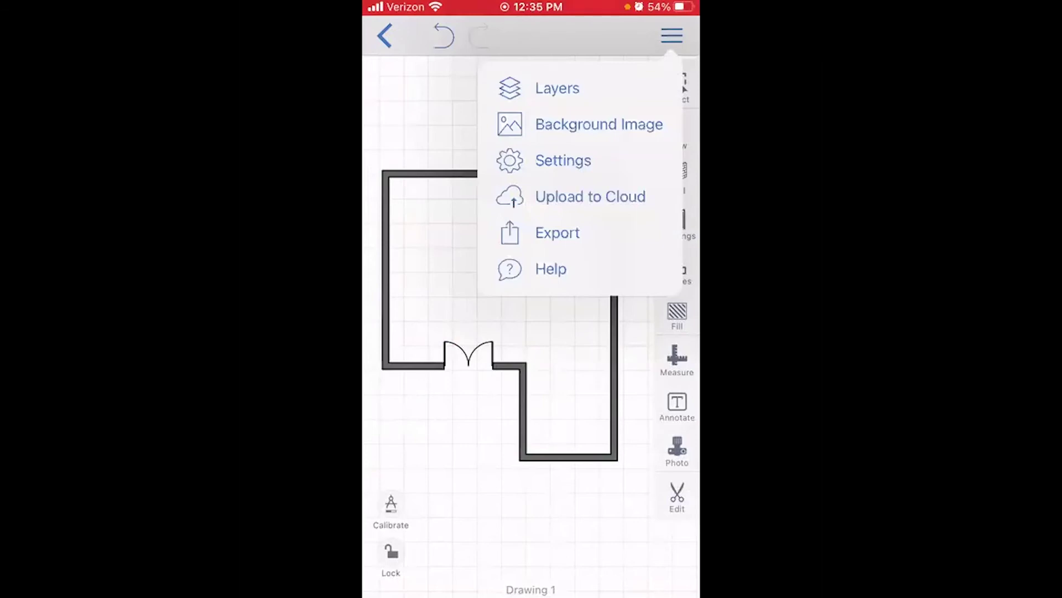
left_click(590, 196)
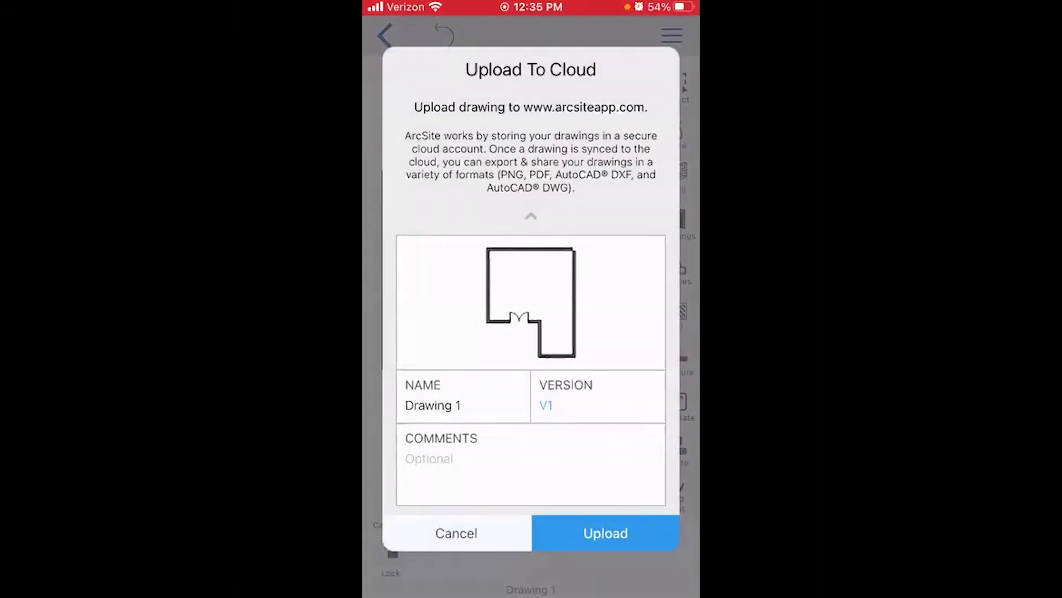
left_click(606, 533)
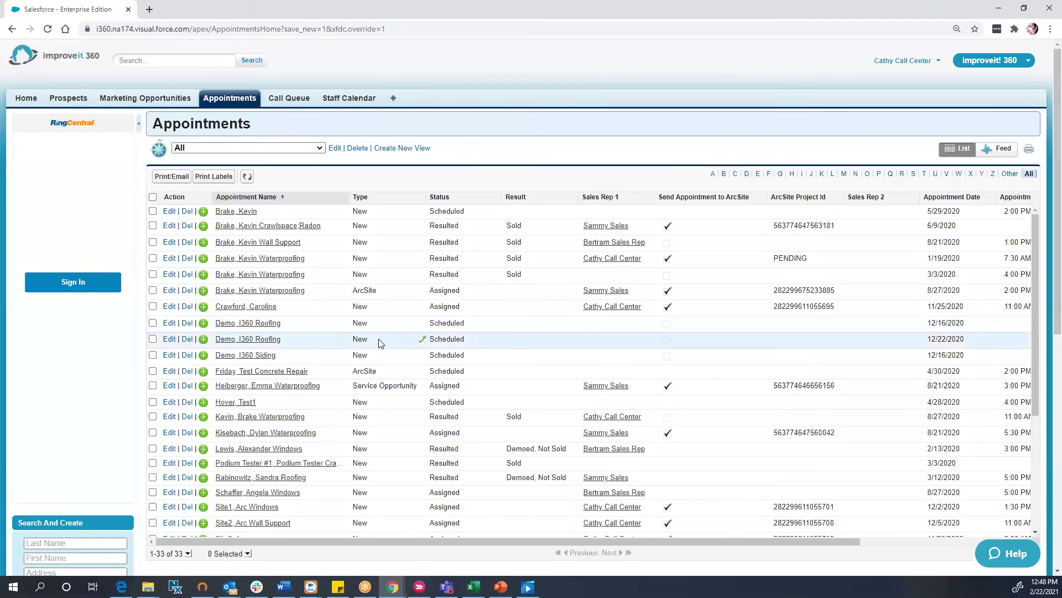
Step: Switch back to improveit 360, open the prospect's Doors appointment, view its Drawing 1.pdf attachment and return to the appointment
scroll(379, 343, "down", 3)
left_click(262, 496)
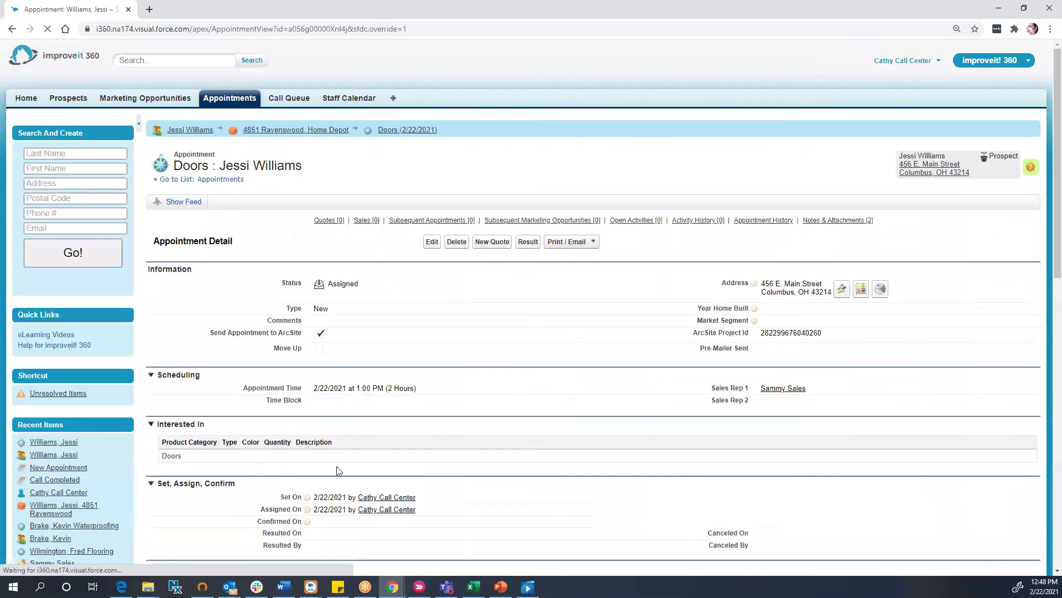
mouse_move(831, 222)
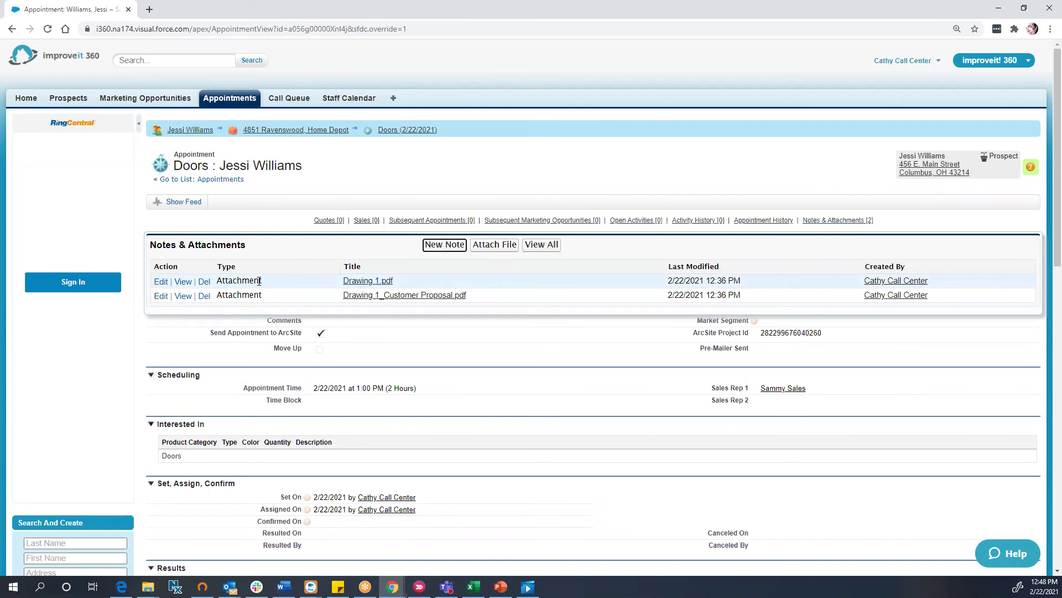
left_click(183, 282)
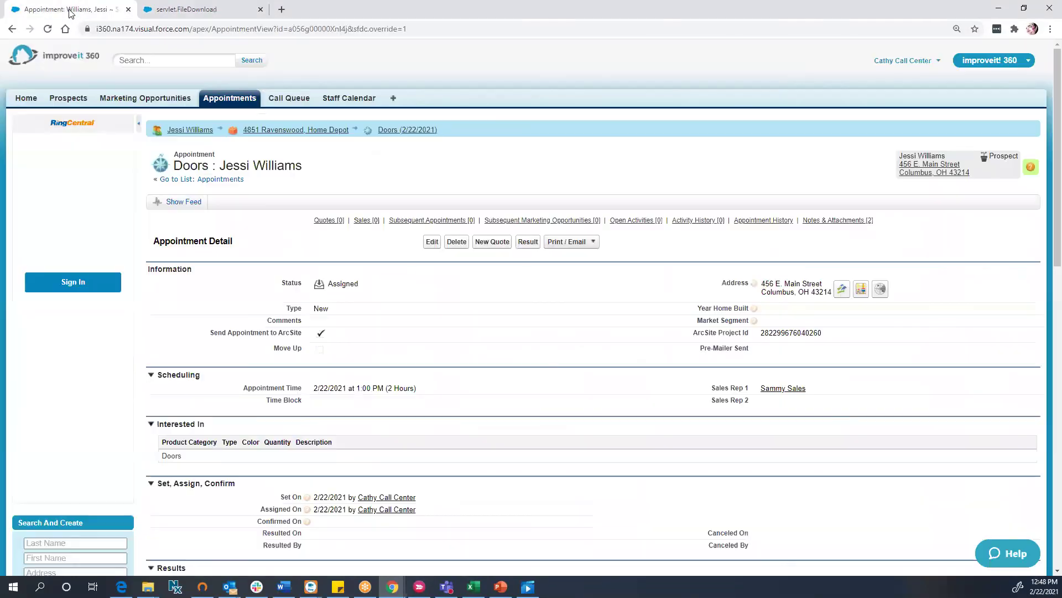
left_click(72, 15)
Step: Open the improveit 360 help chat and activate its question box
left_click(1004, 553)
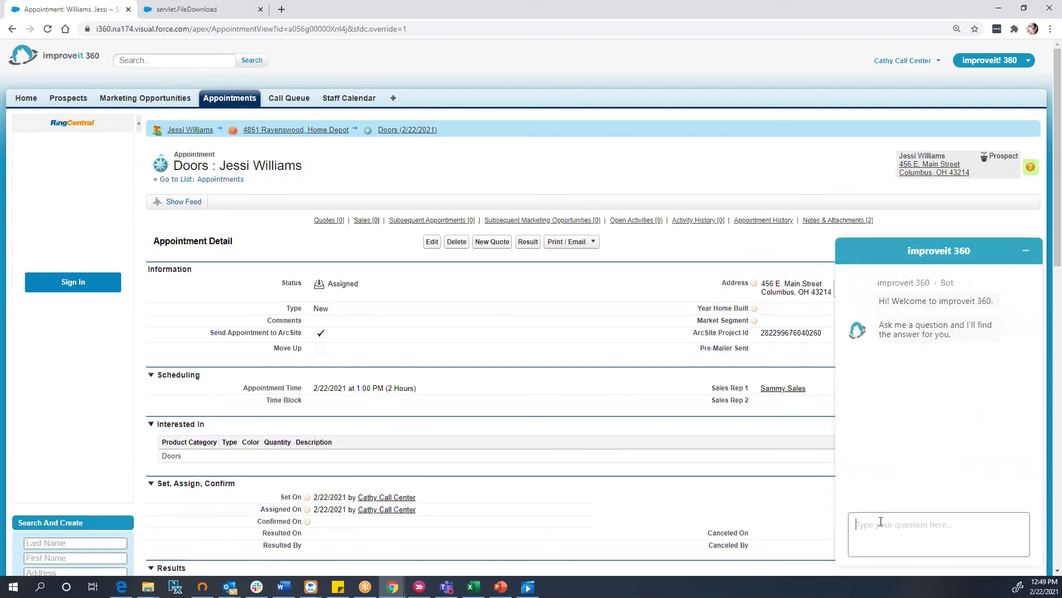
left_click(963, 546)
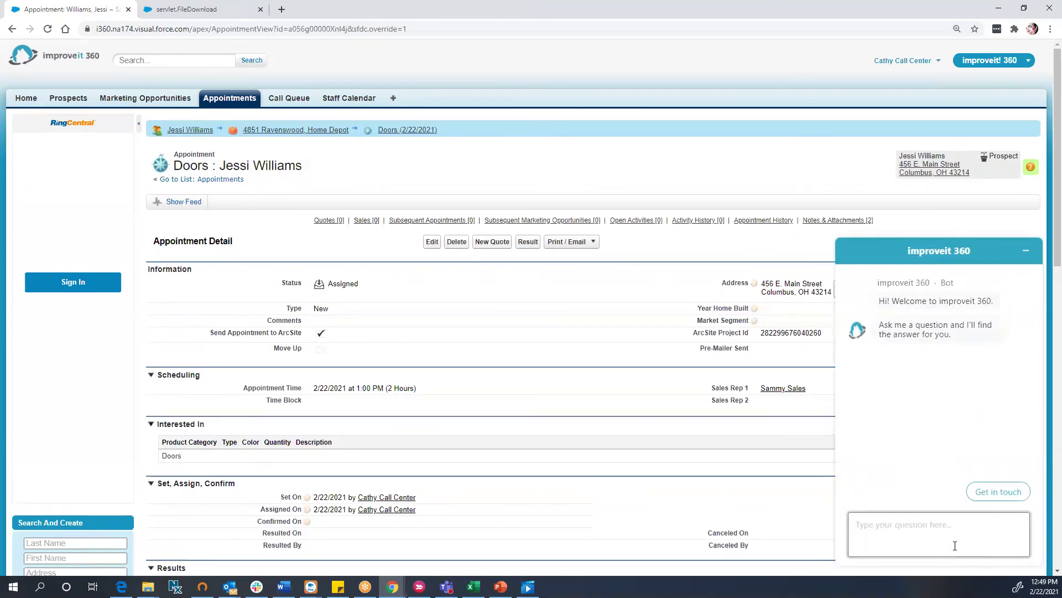